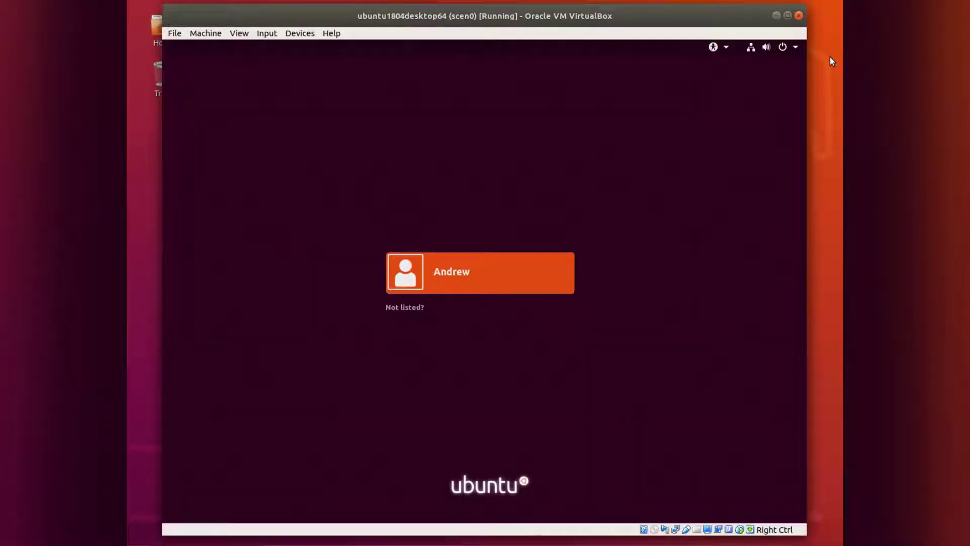
key(Return)
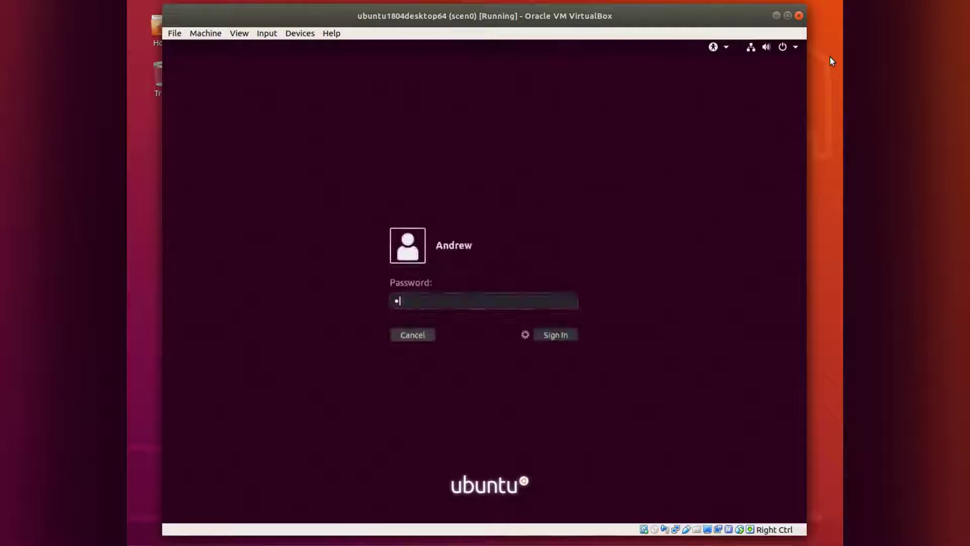
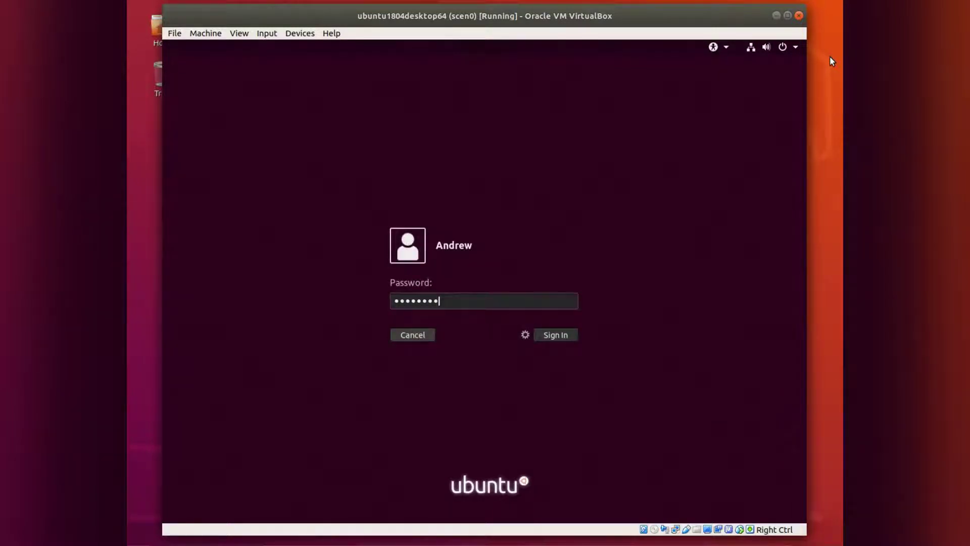
key(Return)
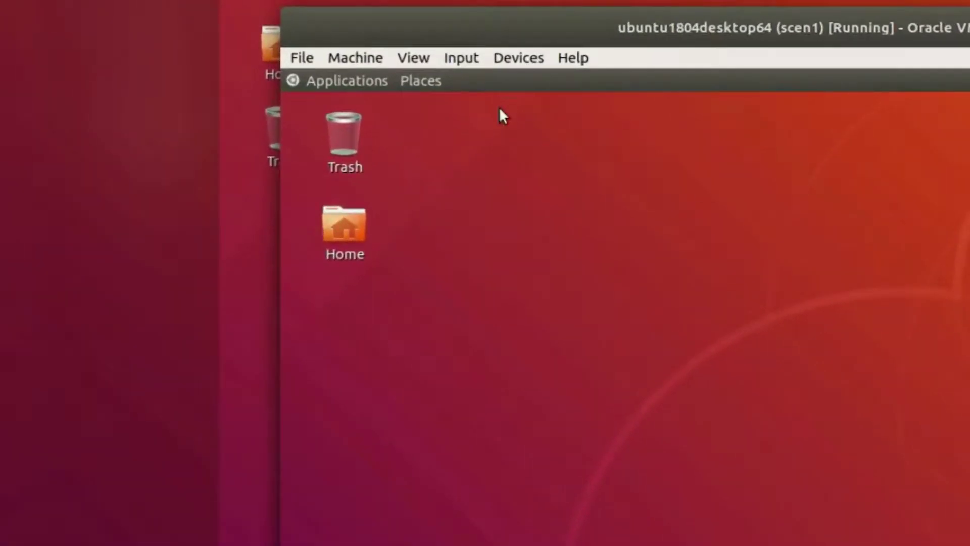
Launch Software Updater from the applications list to check for the Ubuntu 20.04 upgrade.
click(369, 81)
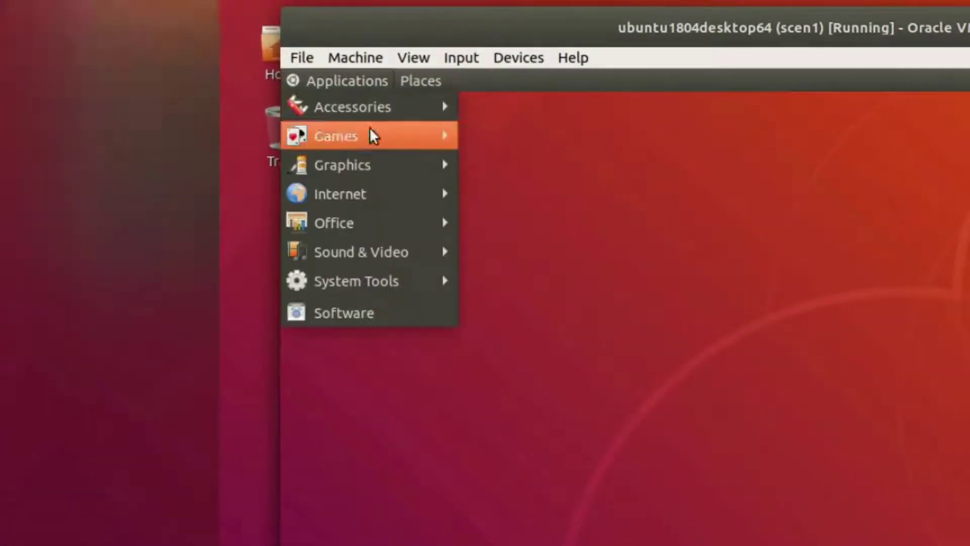
mouse_move(539, 282)
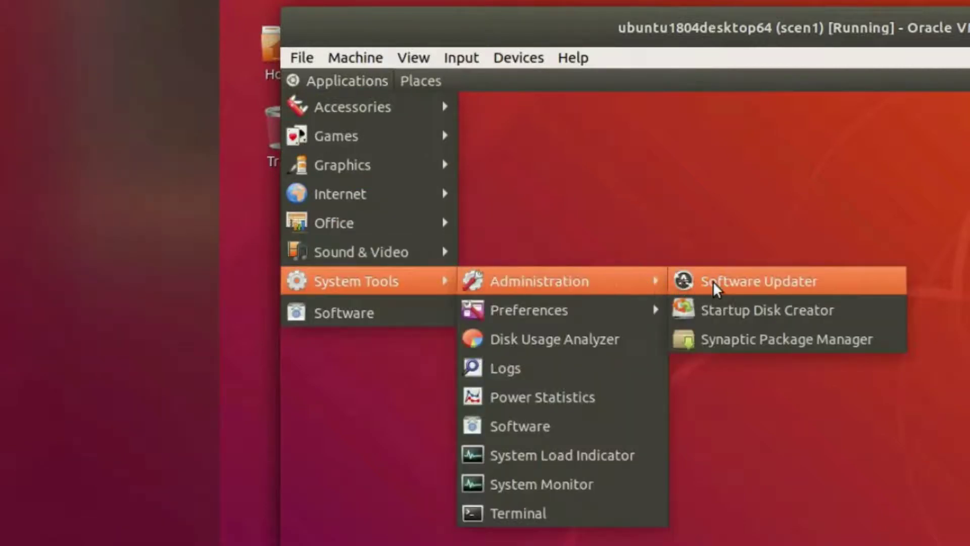
click(722, 283)
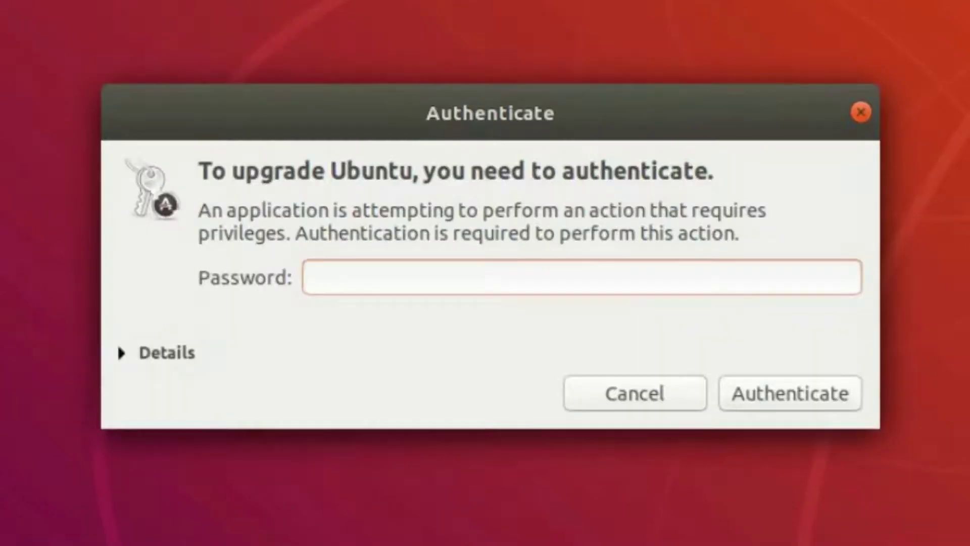
Authenticate the Ubuntu 20.04 upgrade with the account password.
text(••••)
text(••••)
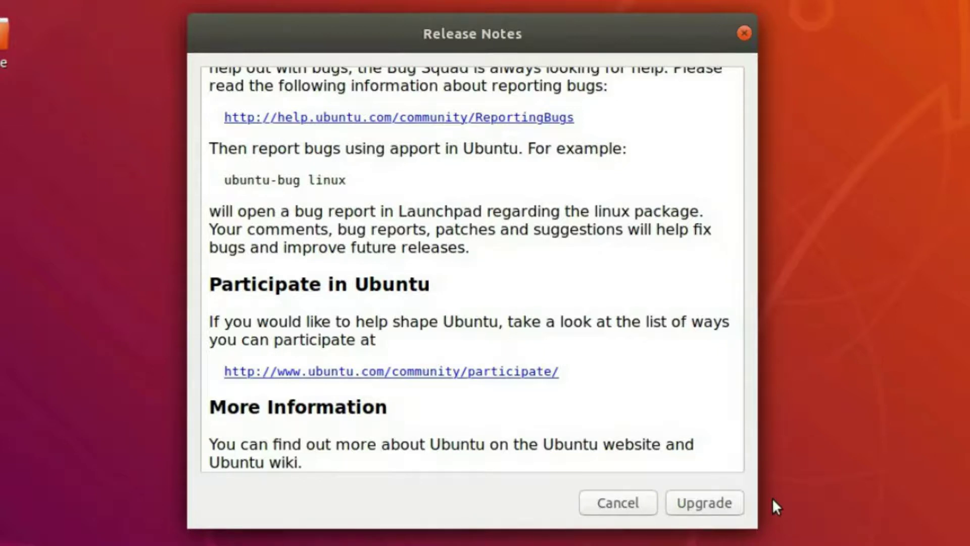
Accept the Ubuntu 20.04 release notes to start the distribution upgrade.
click(723, 506)
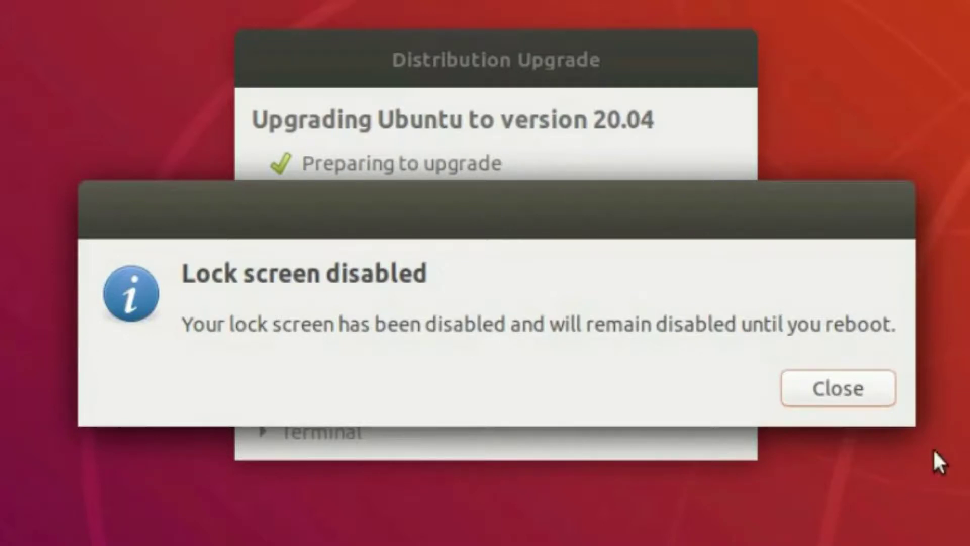
Dismiss the 'Lock screen disabled' notice and let the upgrade continue.
click(865, 383)
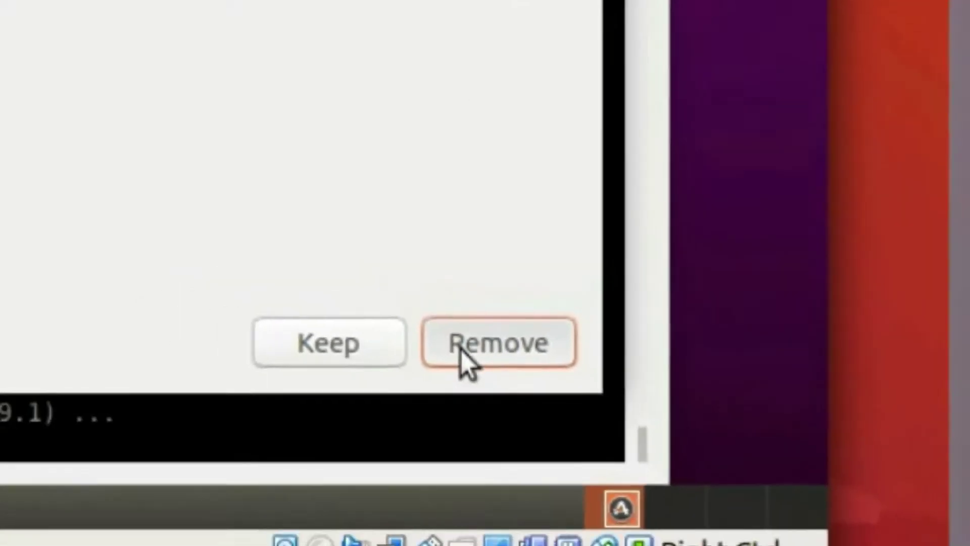
Remove the 172 obsolete packages so the upgrade can complete.
click(460, 341)
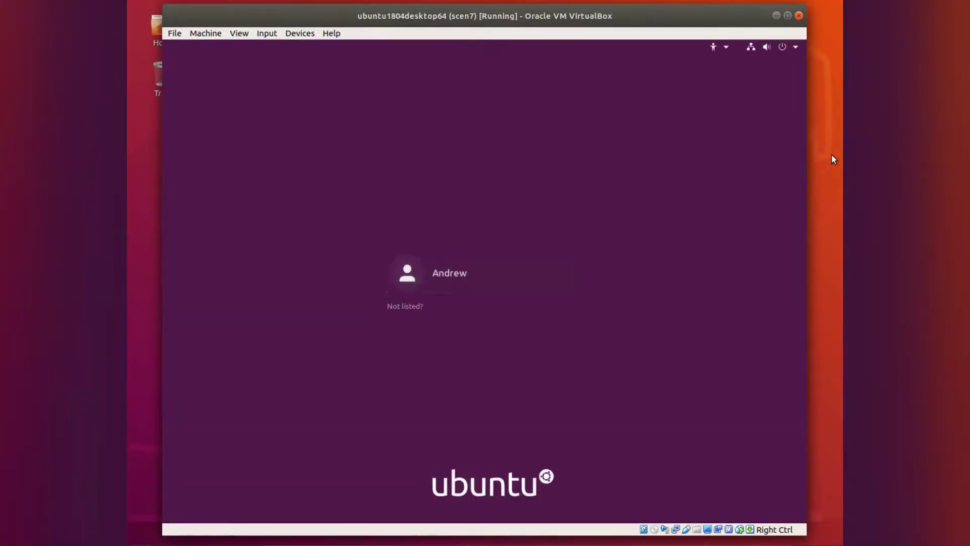
Sign in with the account password at the new Ubuntu 20.04 login screen.
text(********)
key(Return)
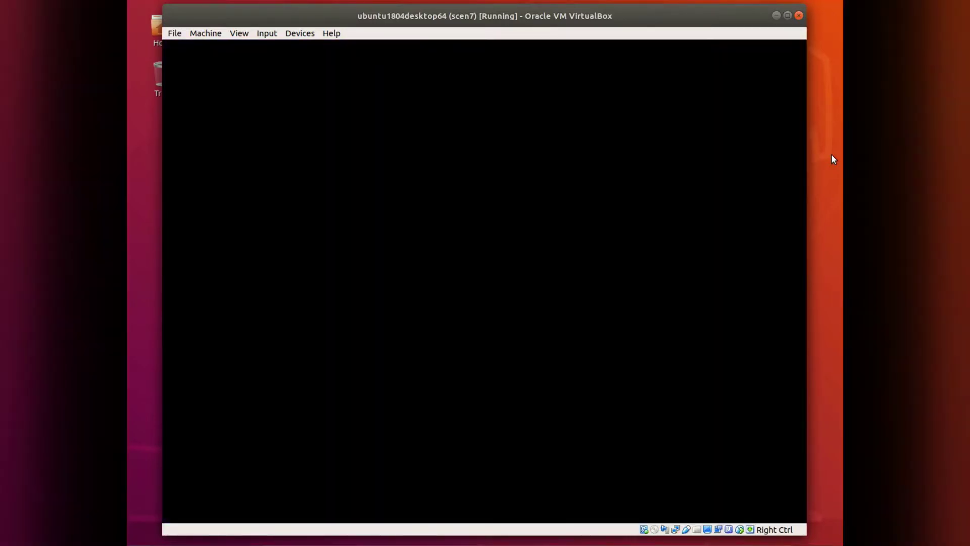